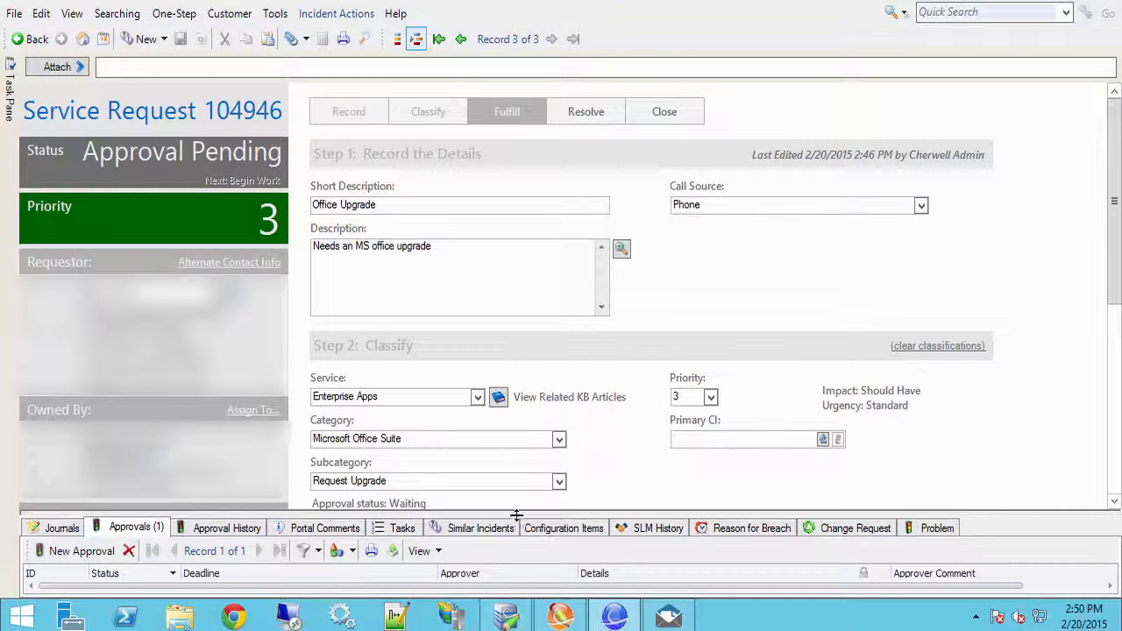
Enlarge the related-records area of the service request and compare its current approvals with its approval history.
drag(516, 514, 511, 448)
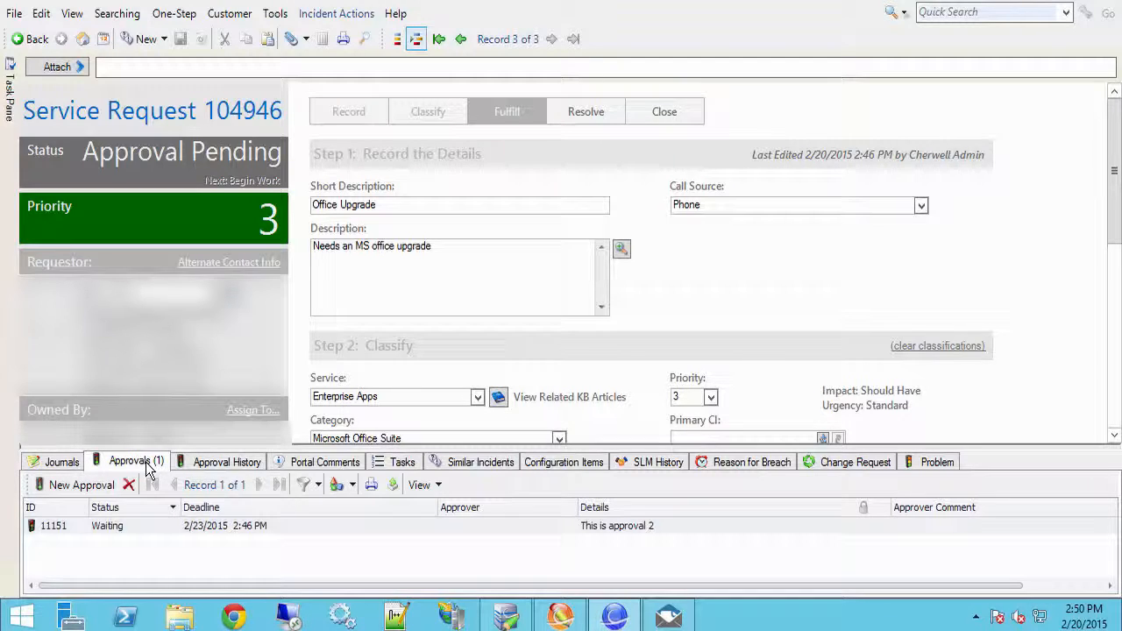
click(220, 464)
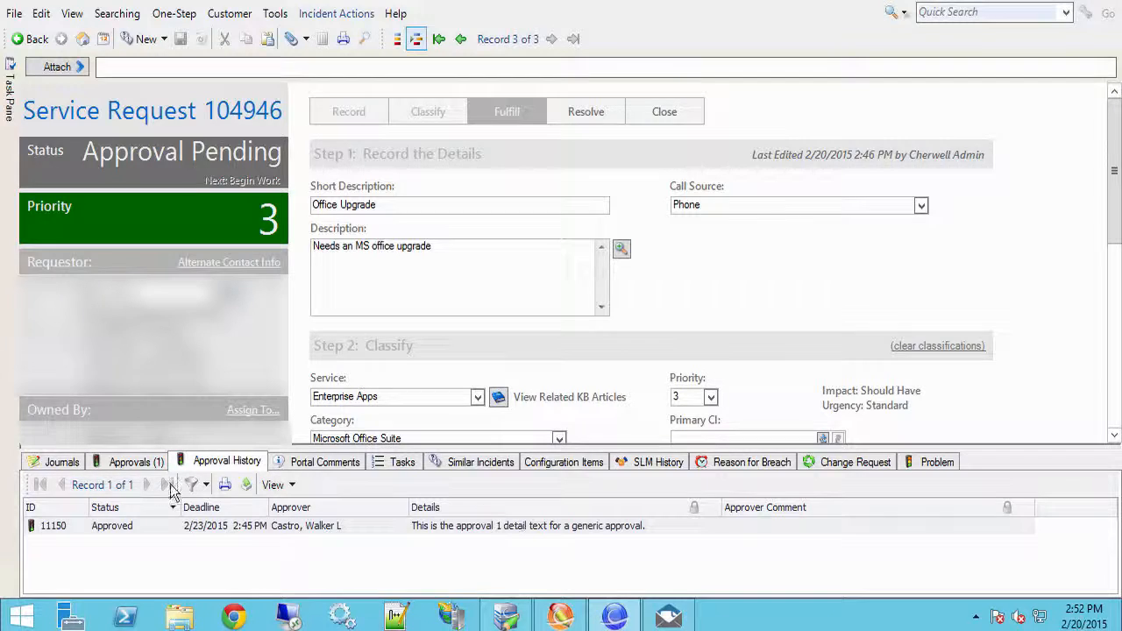
click(131, 462)
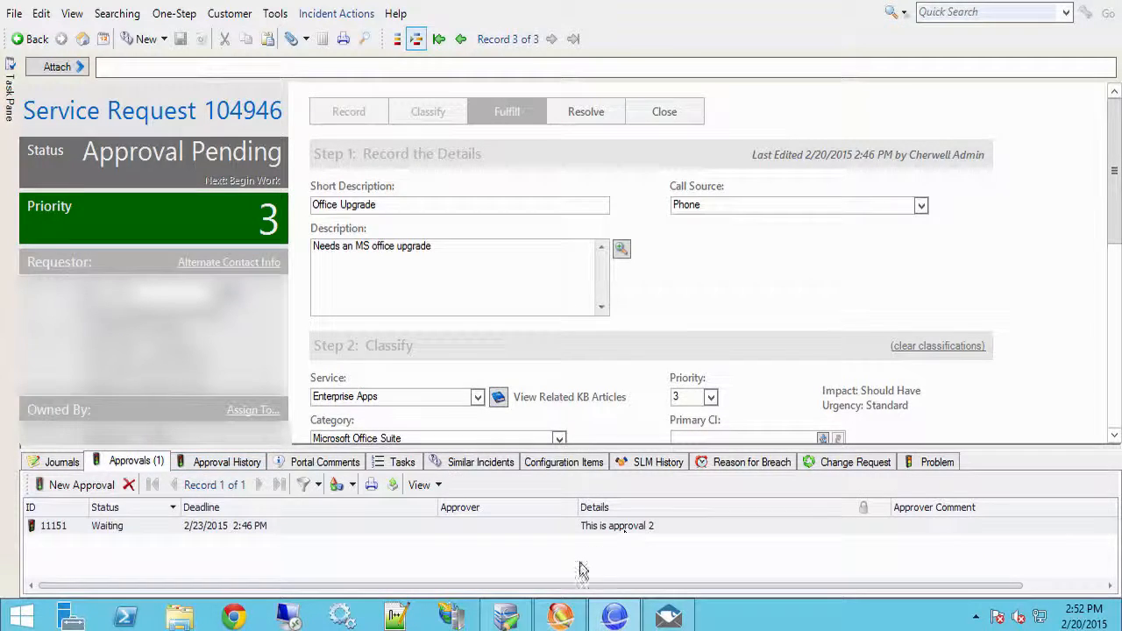
Switch to the Cherwell blueprint editor, list the major objects and open the Incident relationships at the approval entries.
click(552, 619)
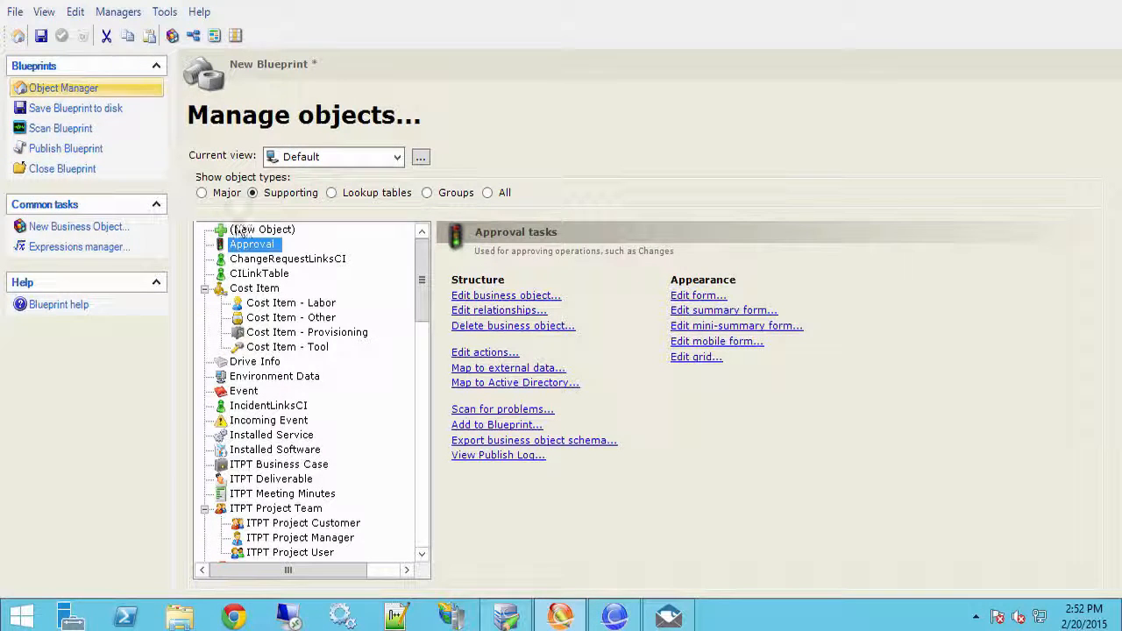
click(222, 194)
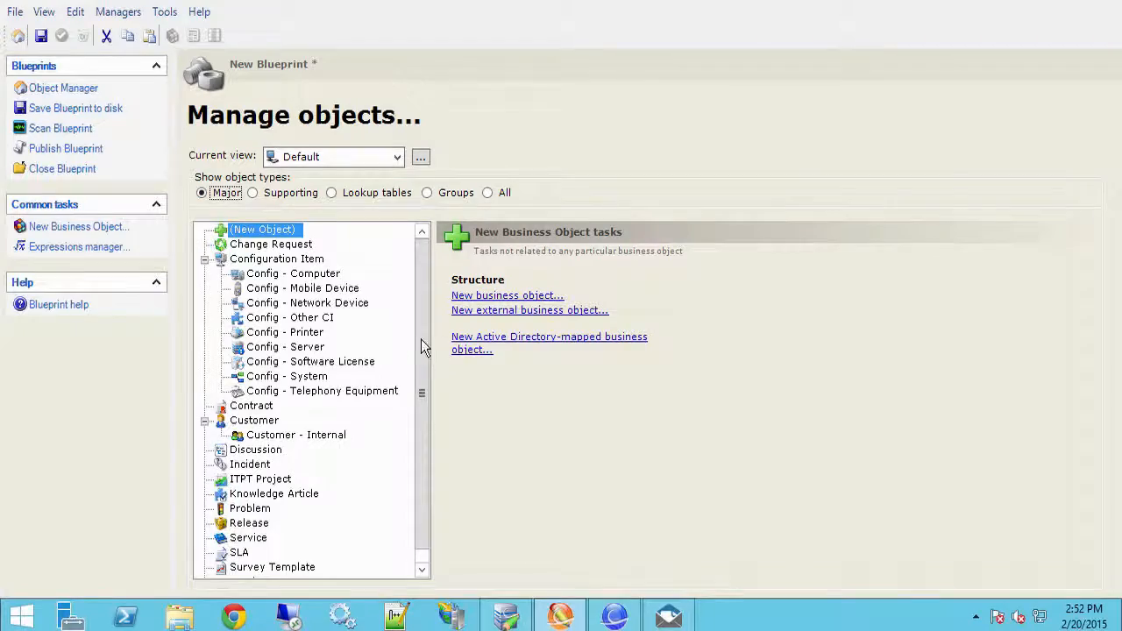
click(256, 465)
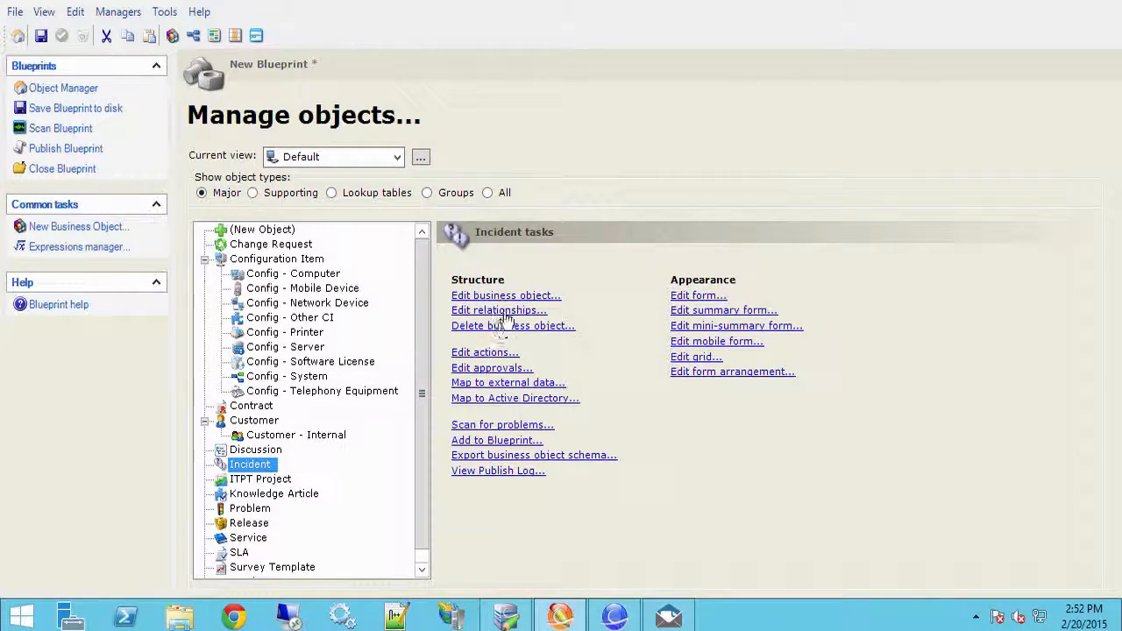
click(500, 311)
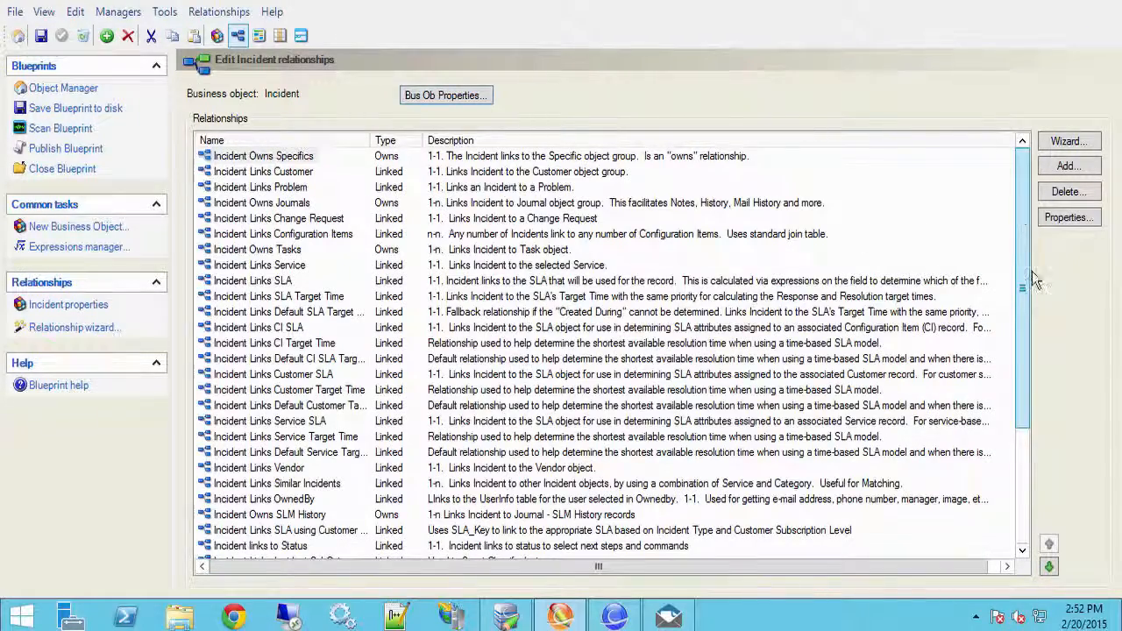
drag(1032, 271, 1028, 399)
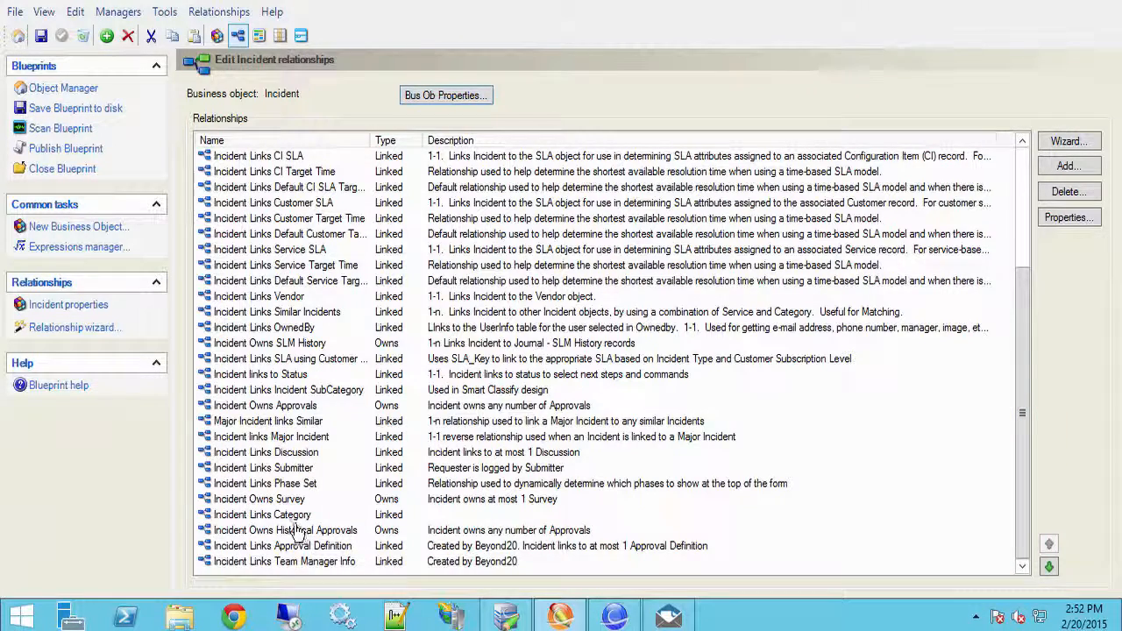
Examine the link settings of the Incident Owns Approvals relationship and close its properties without changes.
click(300, 409)
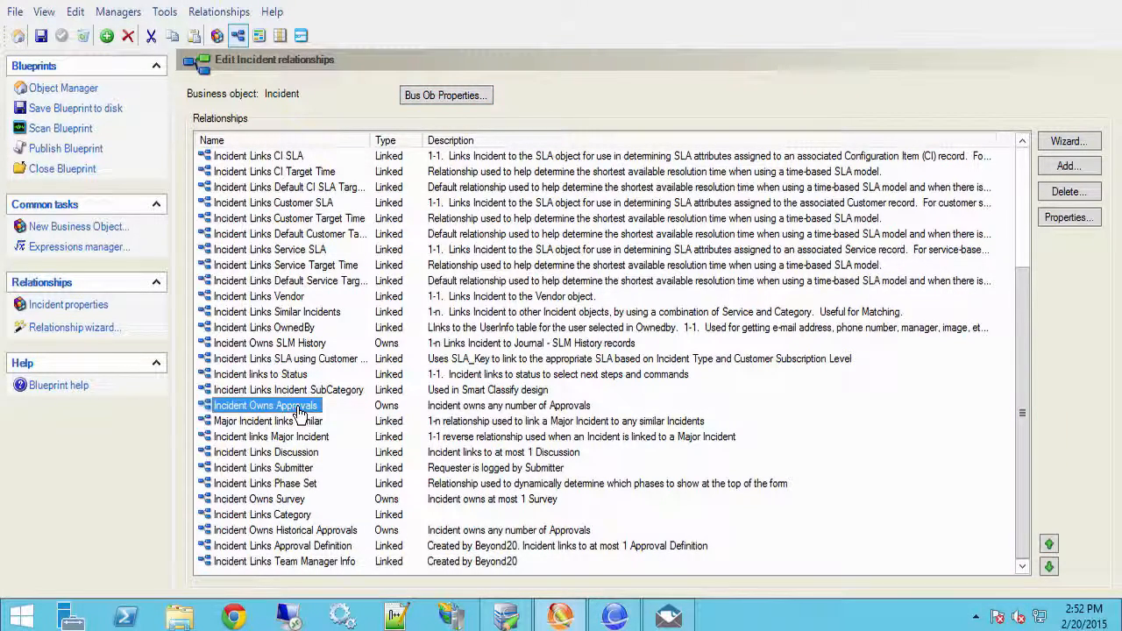
double_click(300, 409)
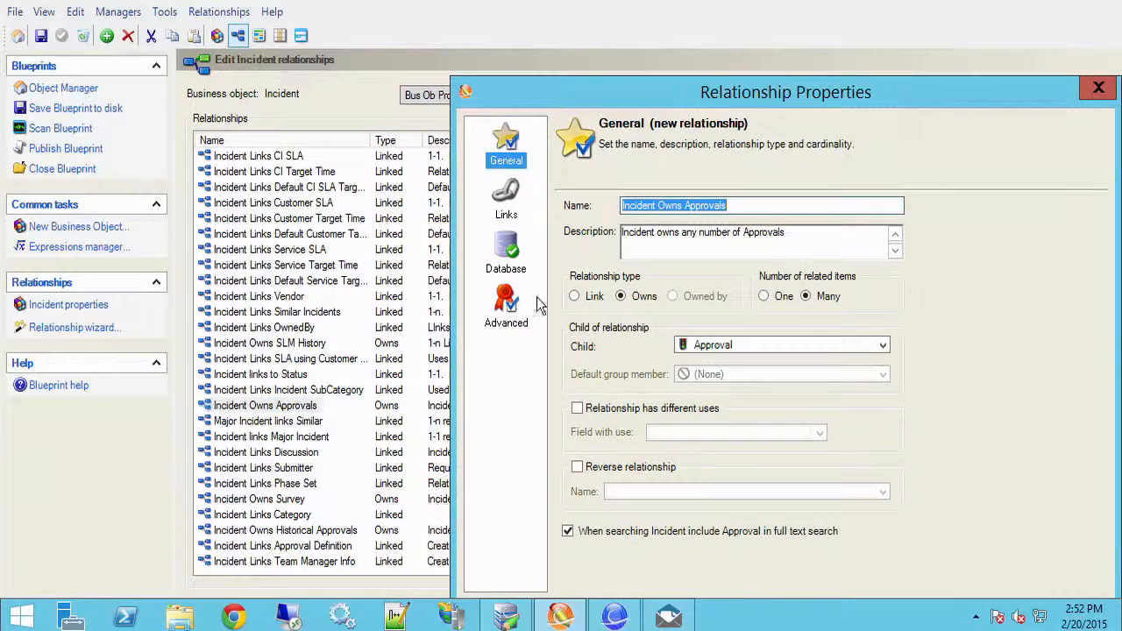
click(515, 196)
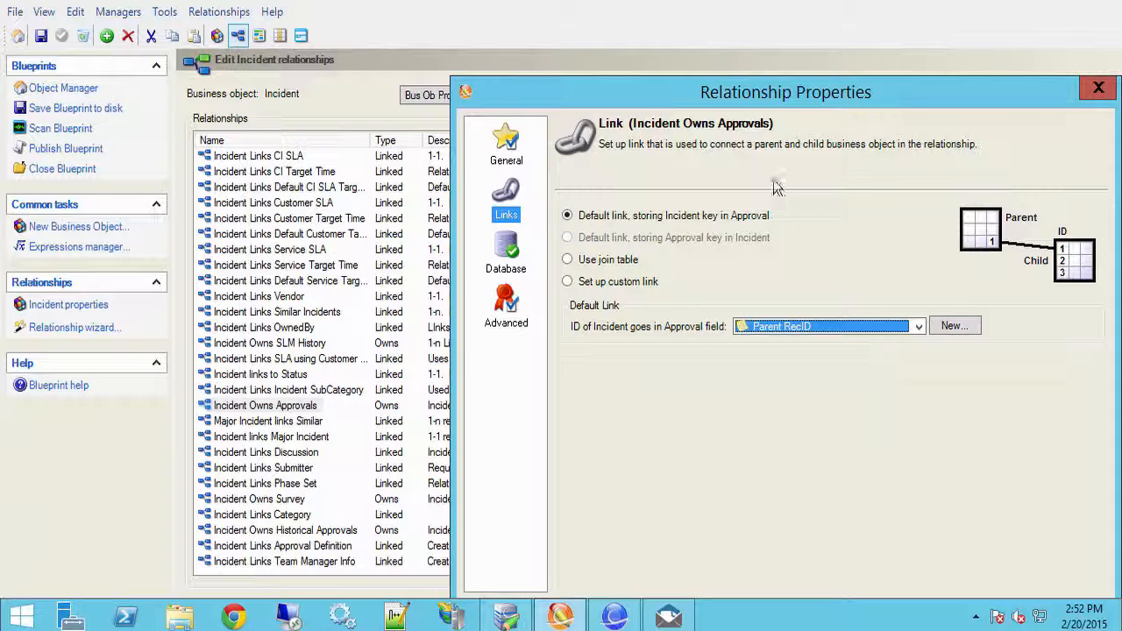
drag(755, 97, 695, 65)
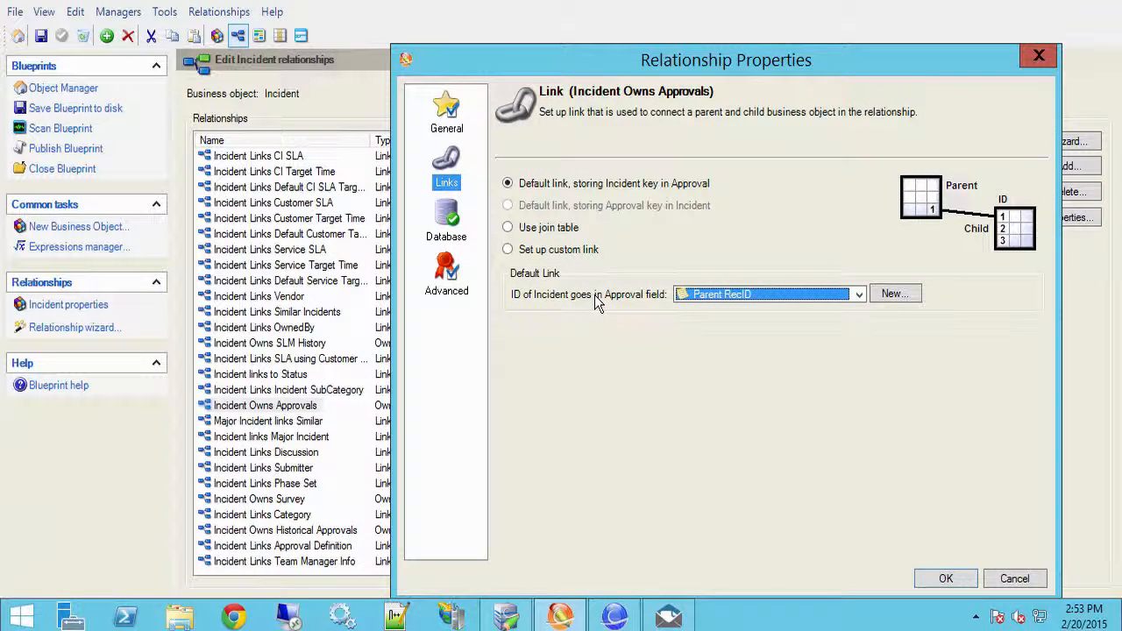
click(1016, 580)
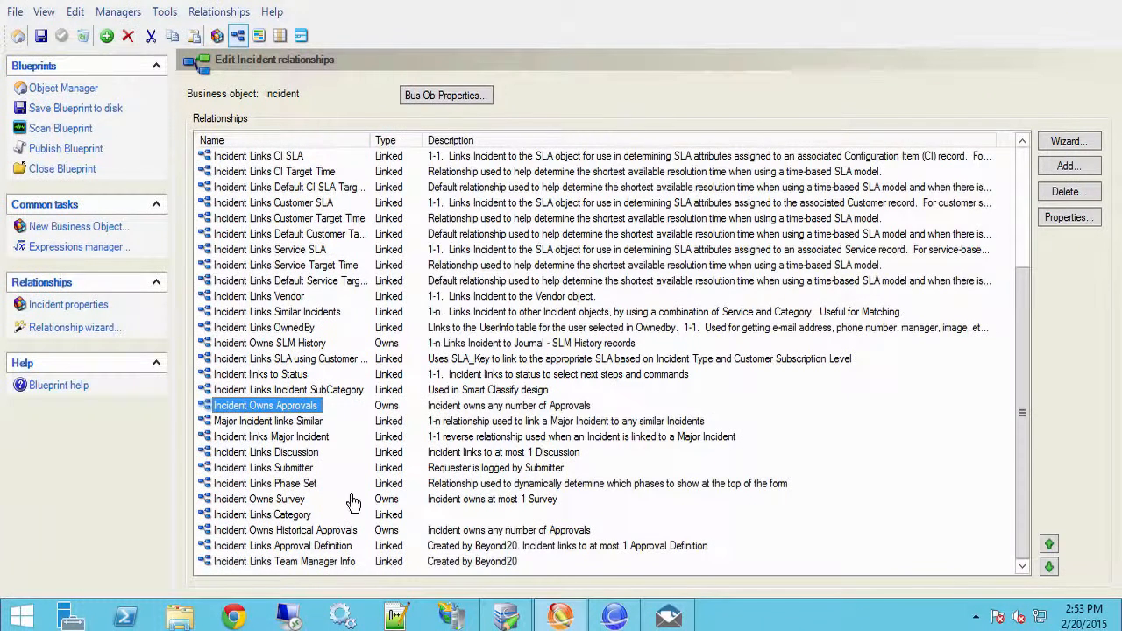
Compare the general properties of the Incident Owns Historical Approvals and Incident Owns Approvals relationships.
double_click(296, 533)
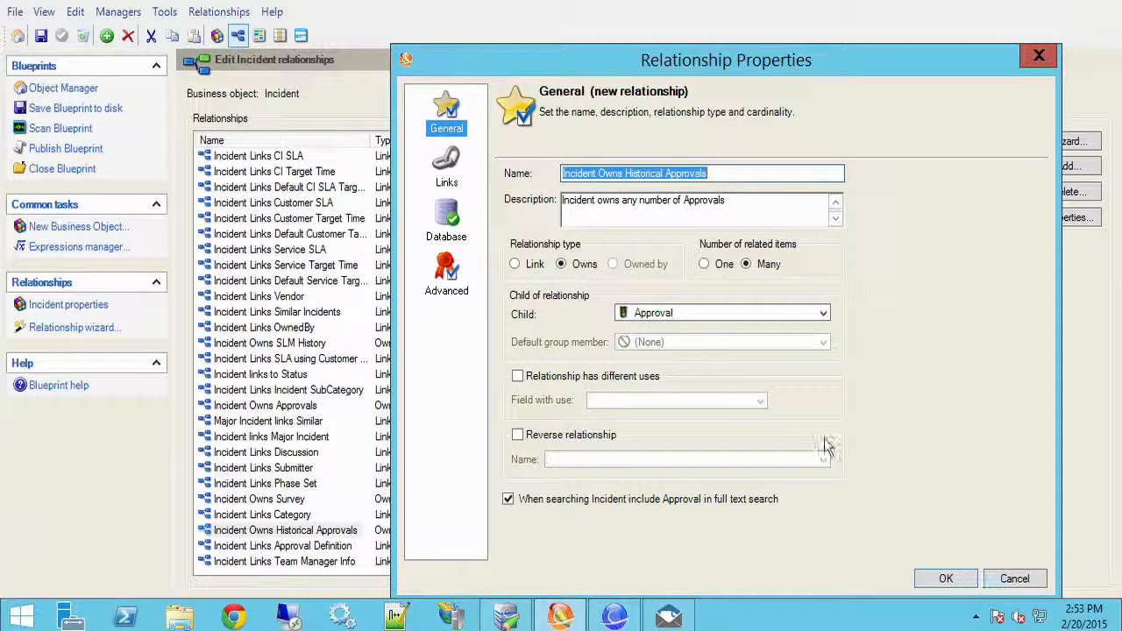
click(946, 580)
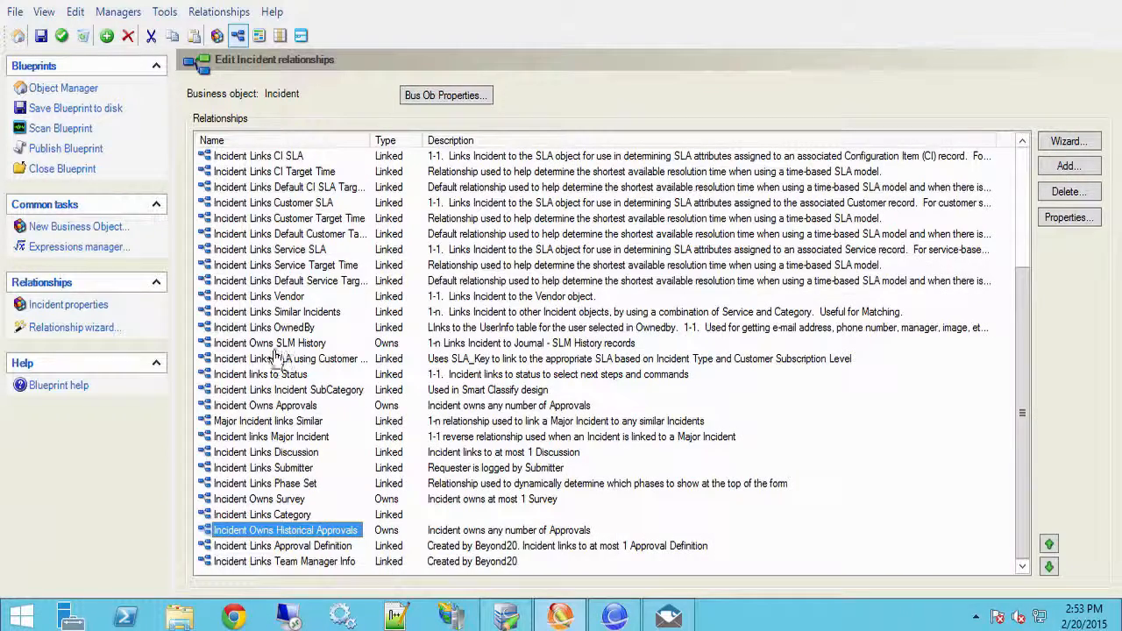
double_click(289, 406)
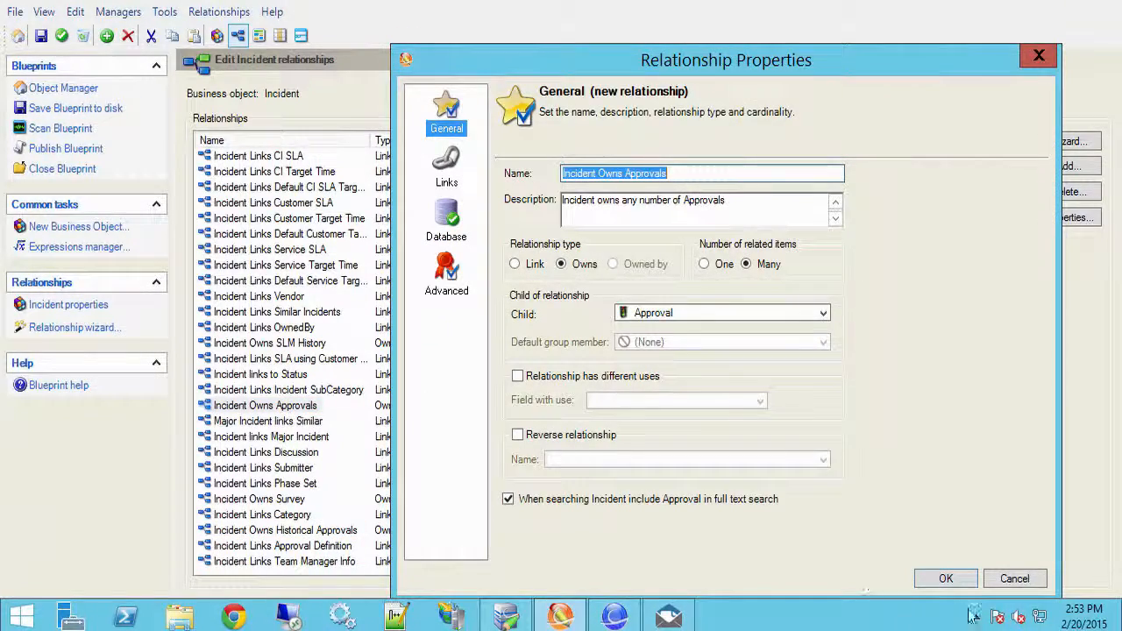
click(949, 581)
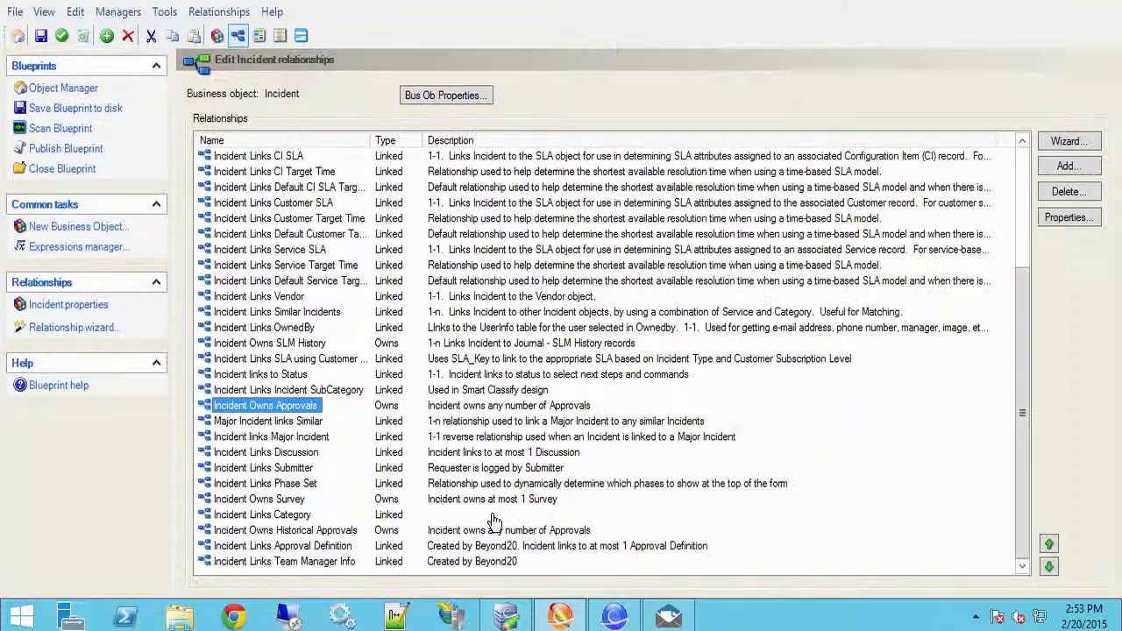
Check which Approval field stores the Incident ID in the link settings of the Incident Owns Historical Approvals relationship.
double_click(299, 531)
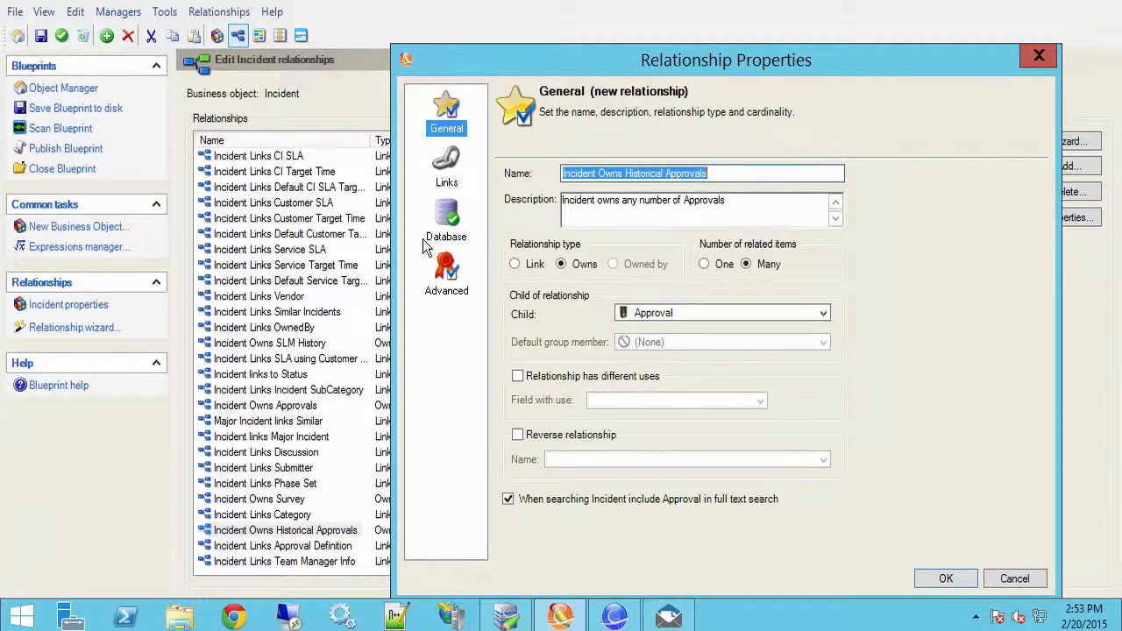
click(446, 169)
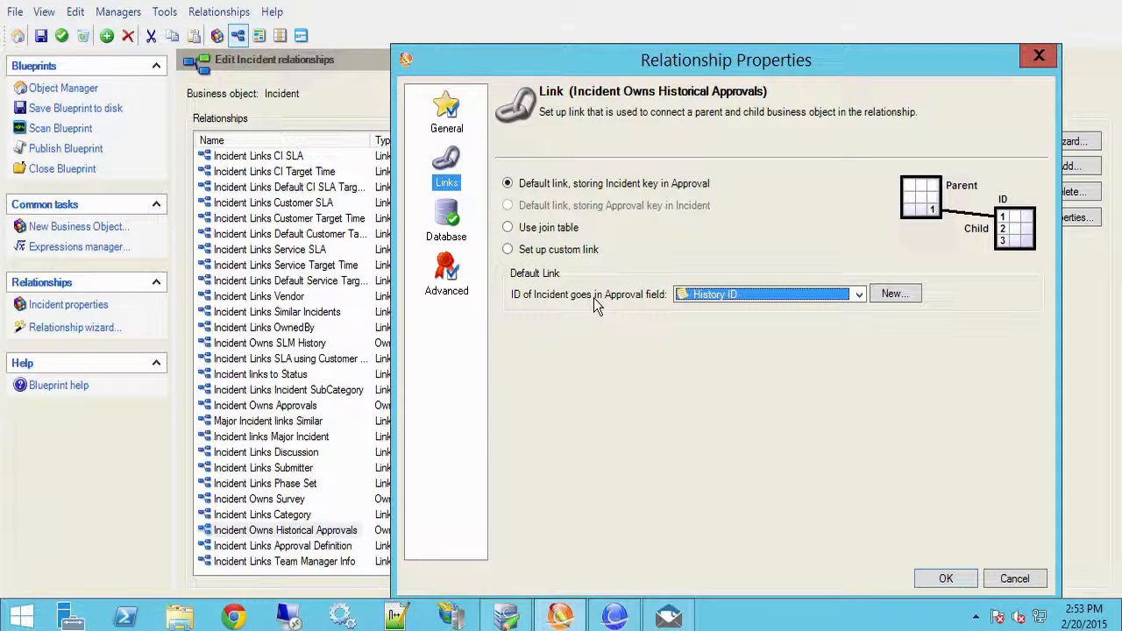
click(860, 294)
click(772, 379)
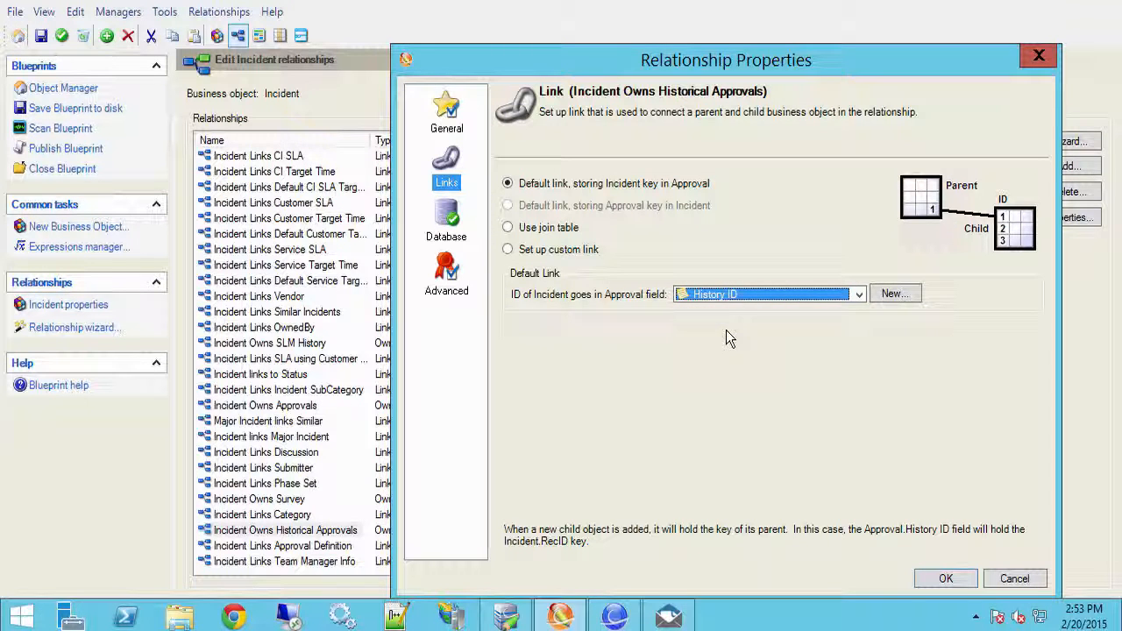
click(947, 580)
Switch back to the service request and review its approval history against the approvals still attached to it.
click(558, 615)
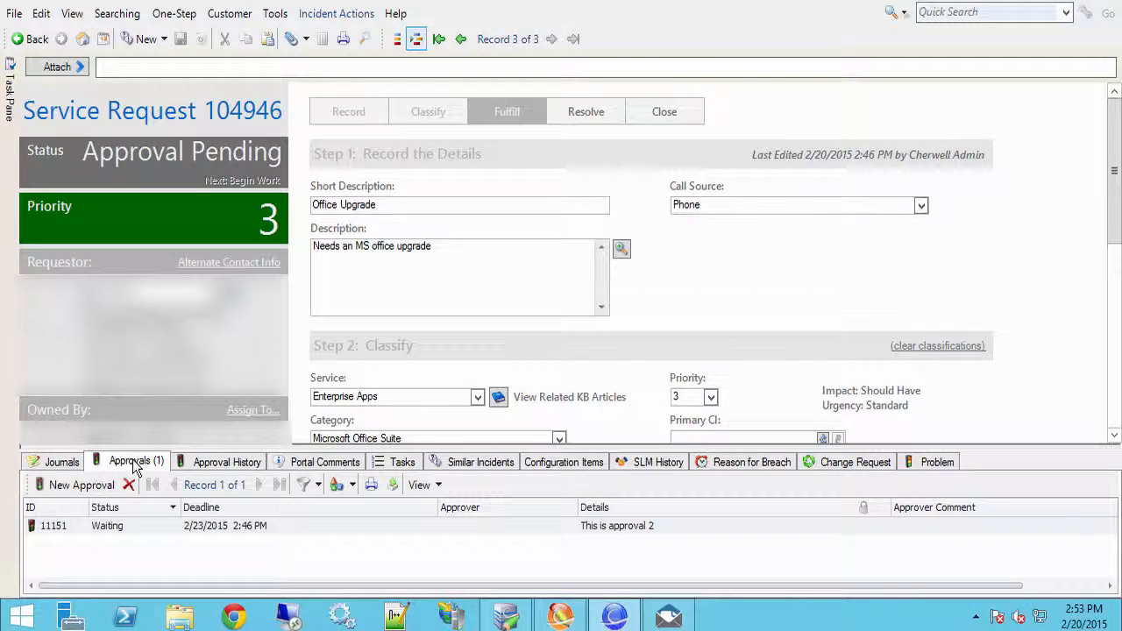
click(221, 464)
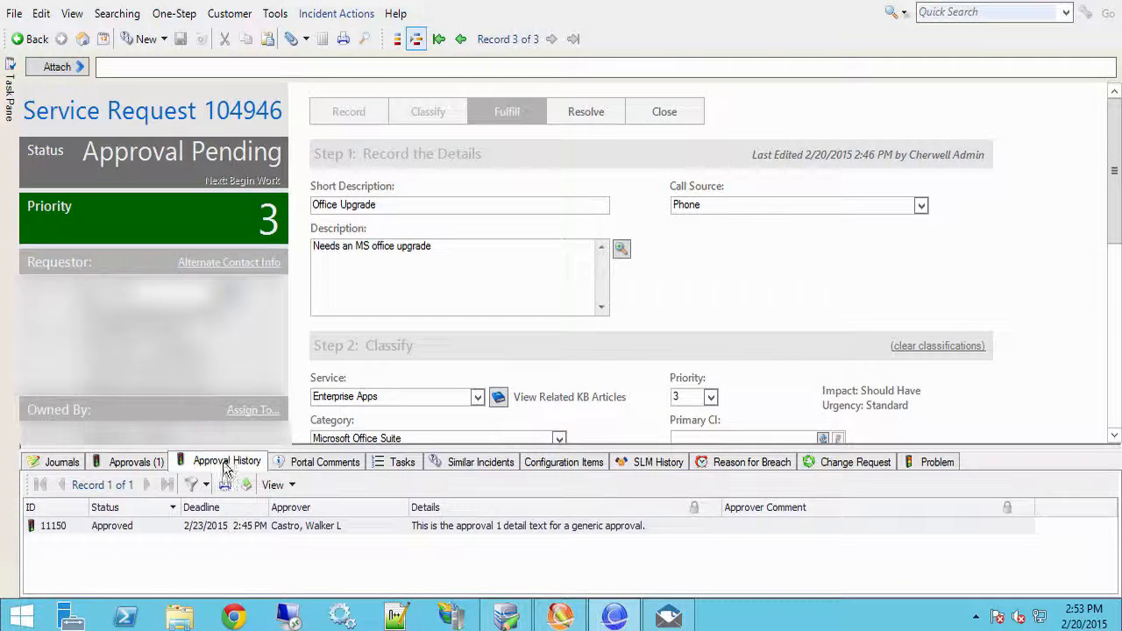
click(156, 467)
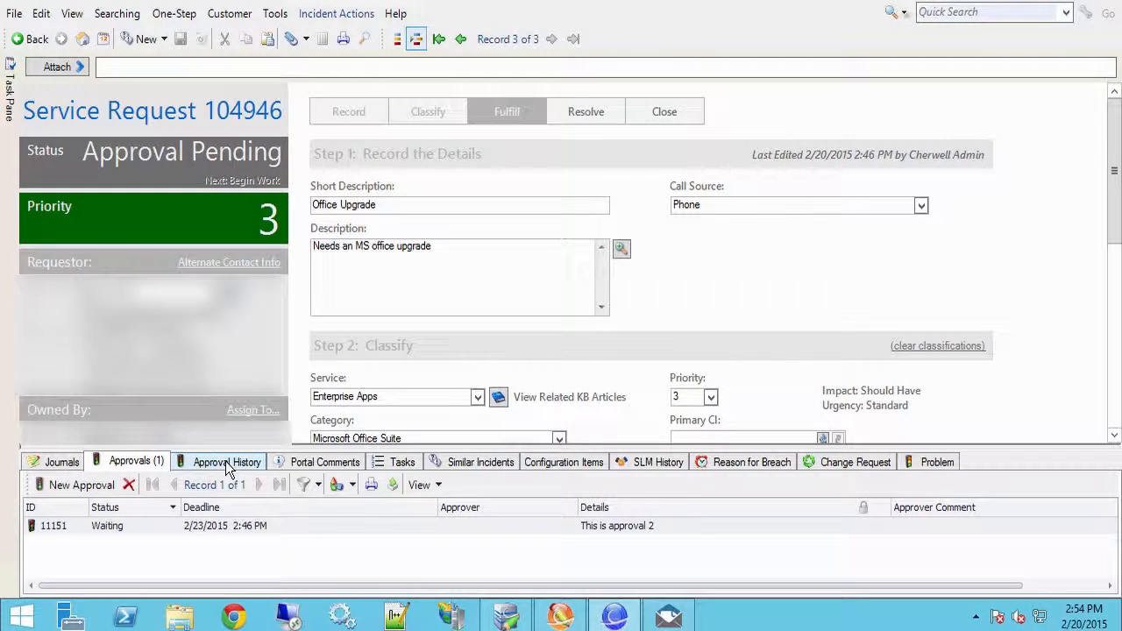
Switch to the One-Step Action Manager and open the Make Approval Historical action for editing.
click(574, 616)
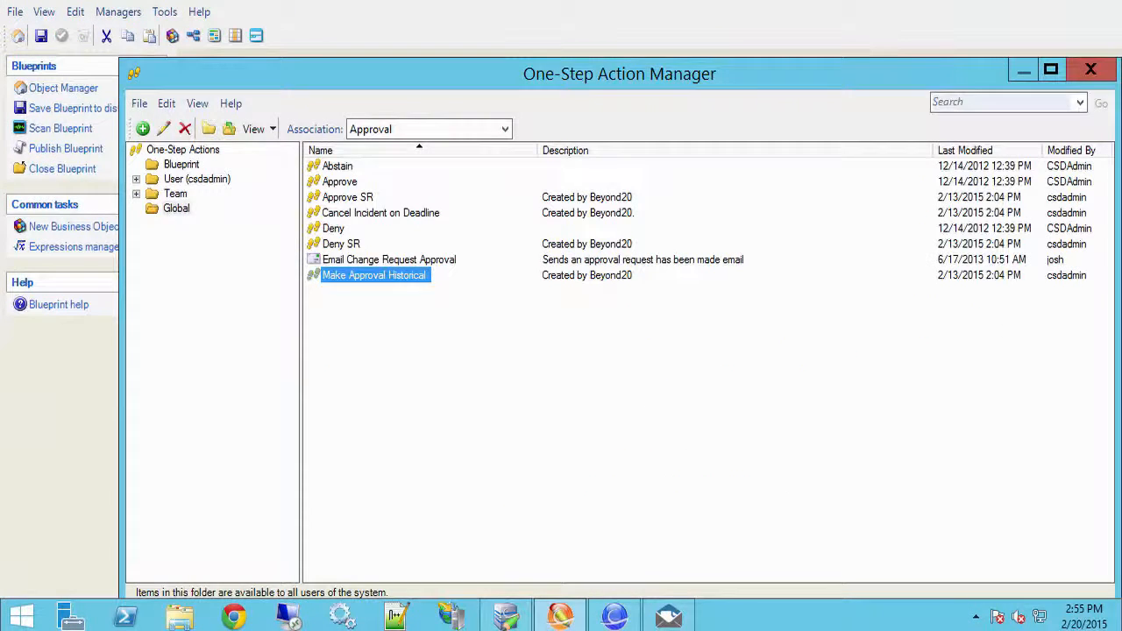
right_click(349, 275)
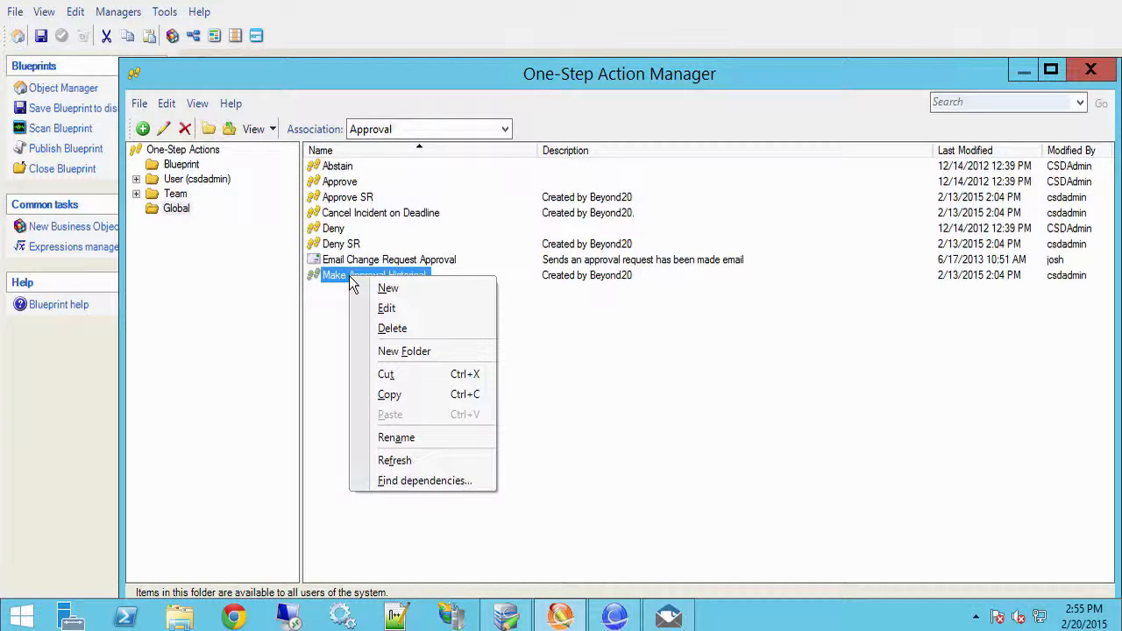
click(386, 307)
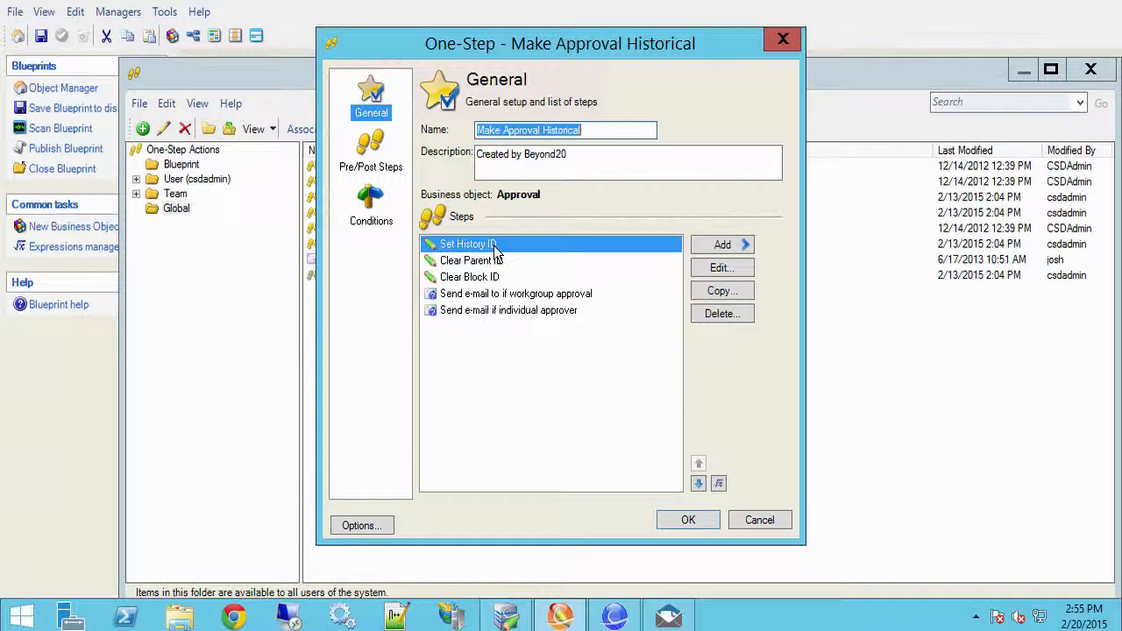
Examine the Set History ID step with only its set fields shown, and close it without changes.
click(710, 270)
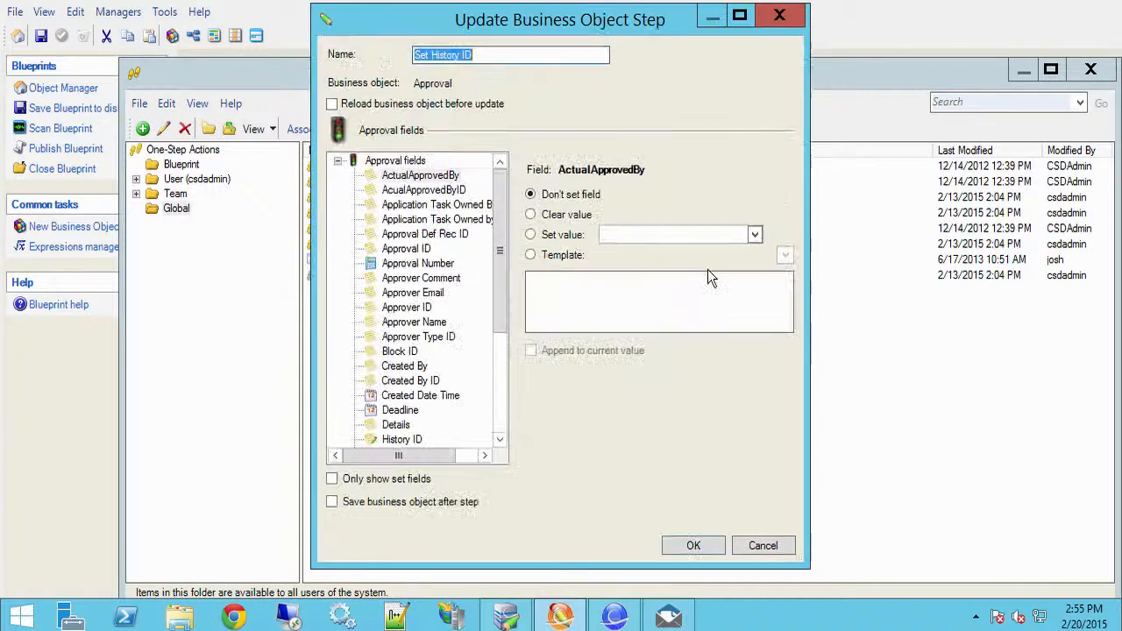
click(381, 484)
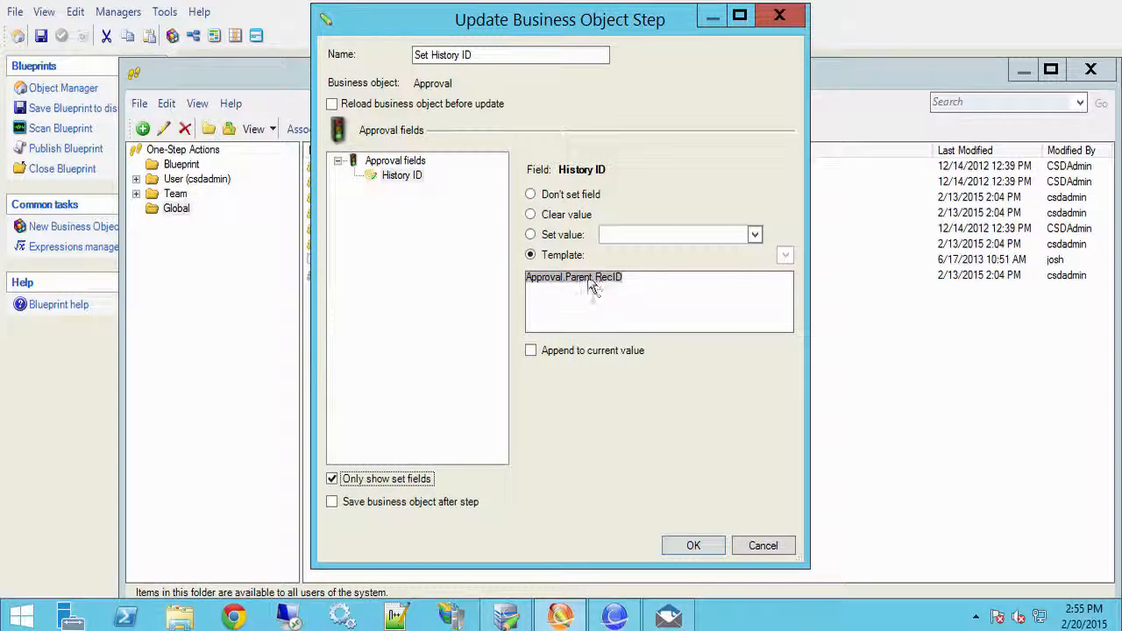
click(766, 549)
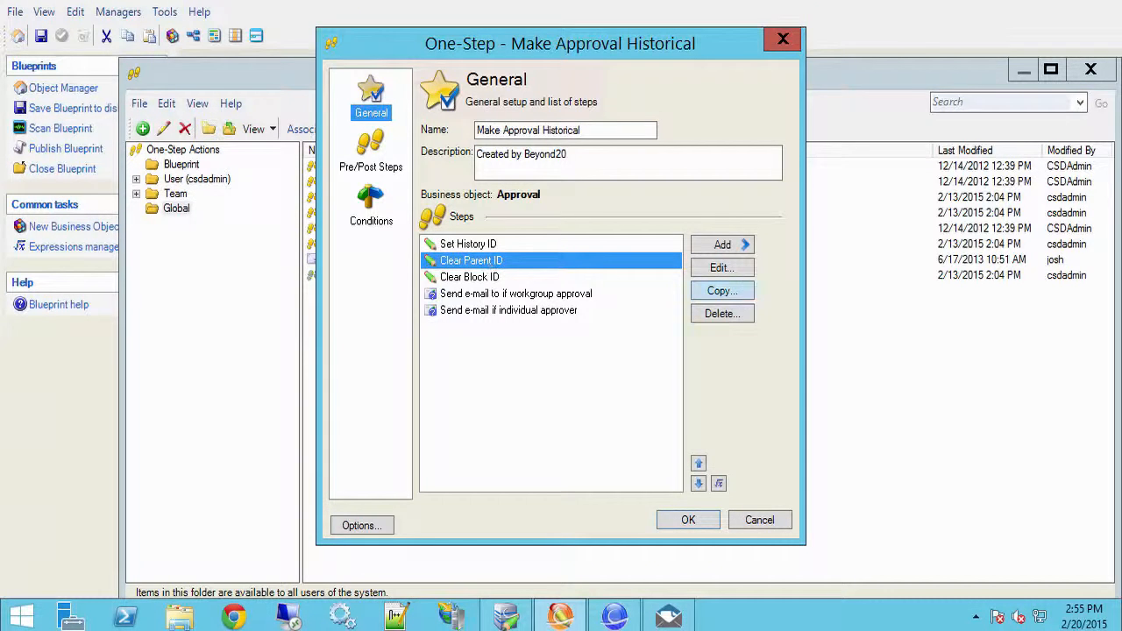
Examine which field the Clear Parent ID step sets, showing only set fields, and close it without changes.
click(741, 270)
click(391, 478)
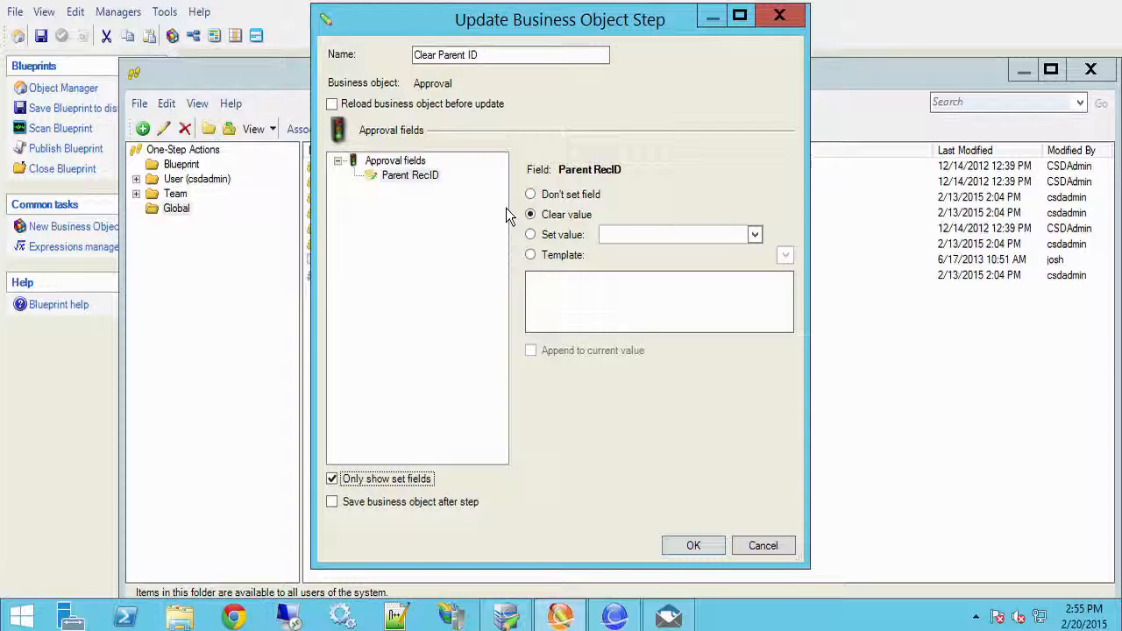
click(759, 547)
Examine the set fields of the Clear Block ID step, close it and select the Set History ID step again.
click(507, 281)
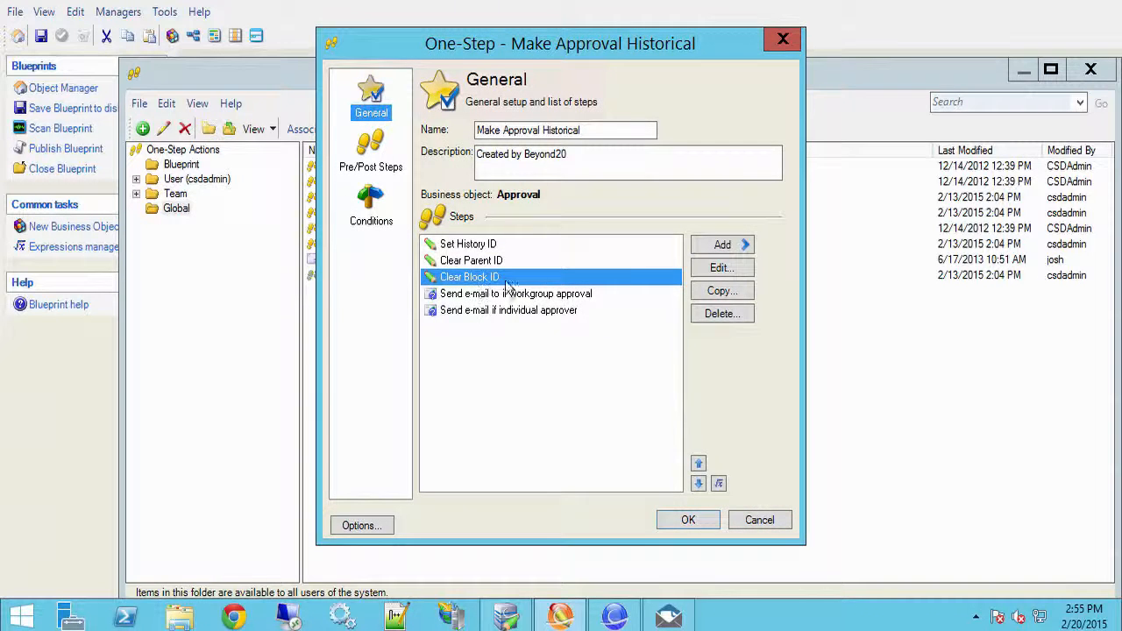
click(737, 270)
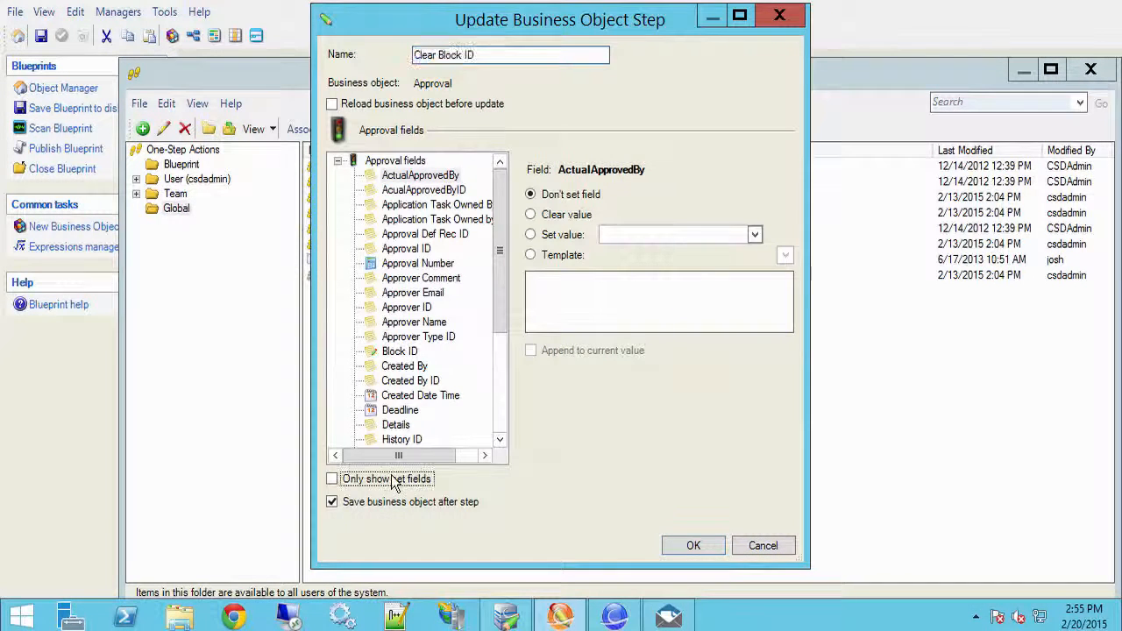
click(332, 479)
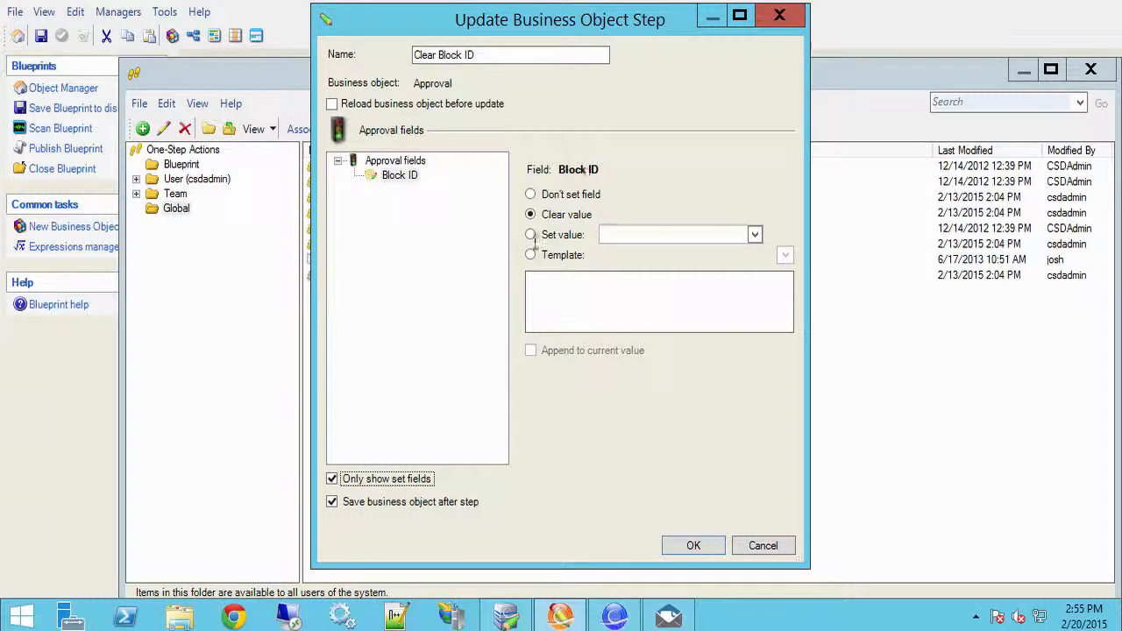
key(Escape)
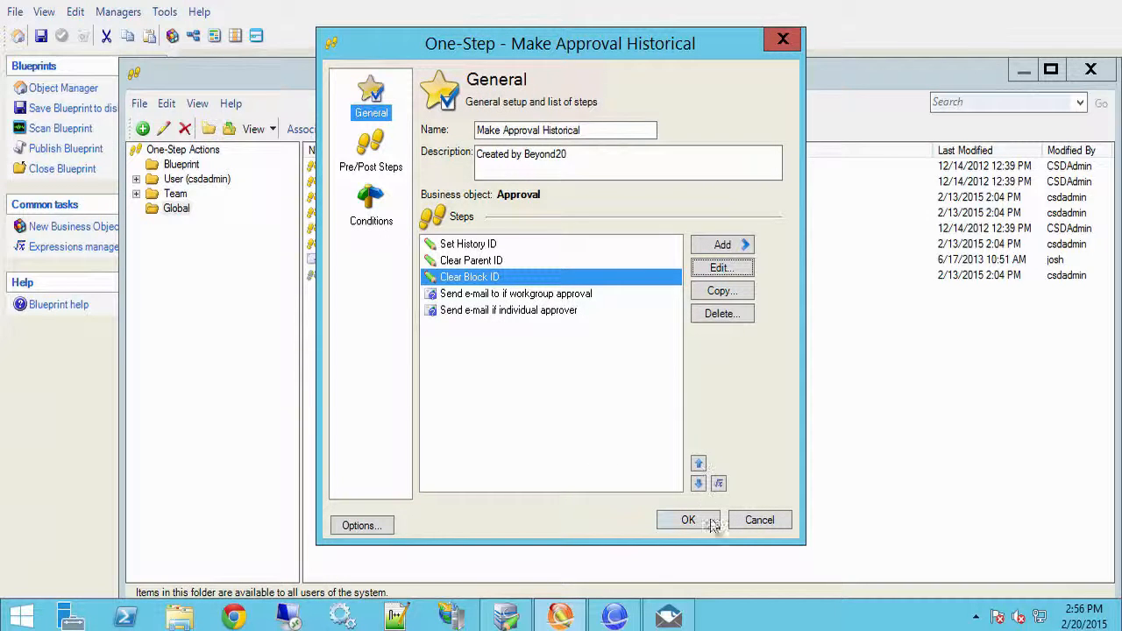
click(493, 246)
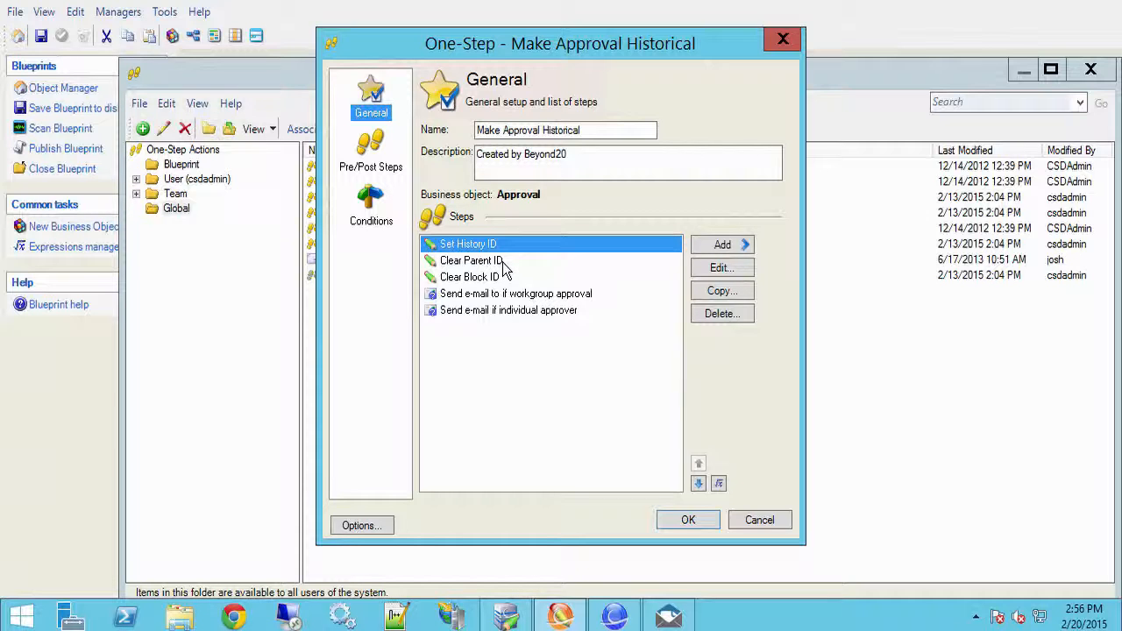
Point out the Clear Parent ID and Clear Block ID steps in the list, and close the Make Approval Historical One-Step, accepting it as is.
click(505, 262)
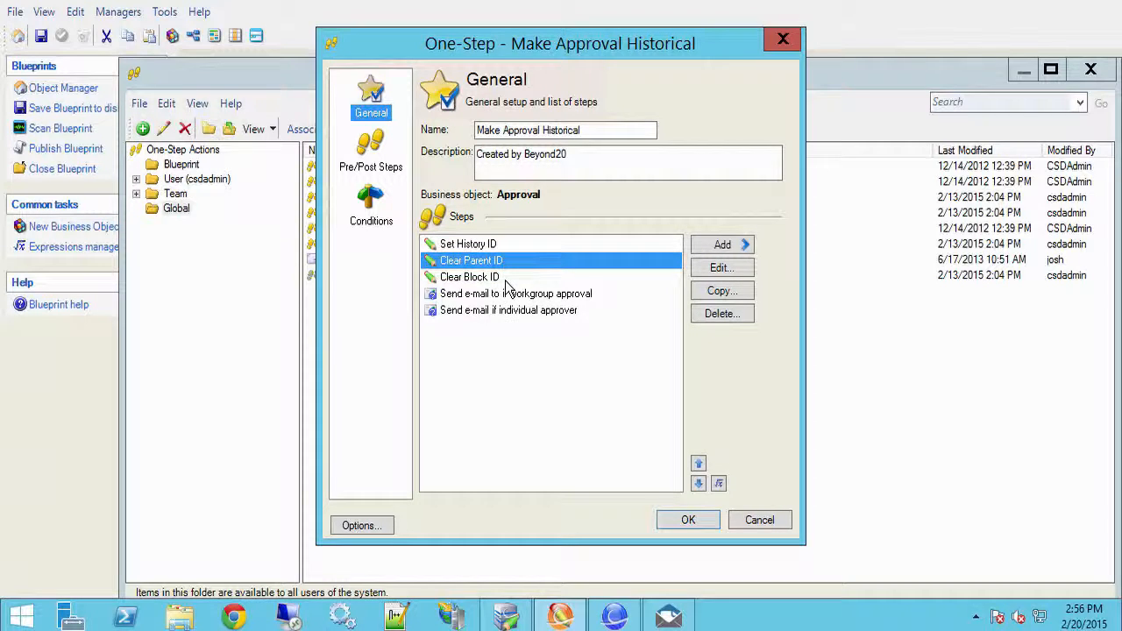
click(506, 277)
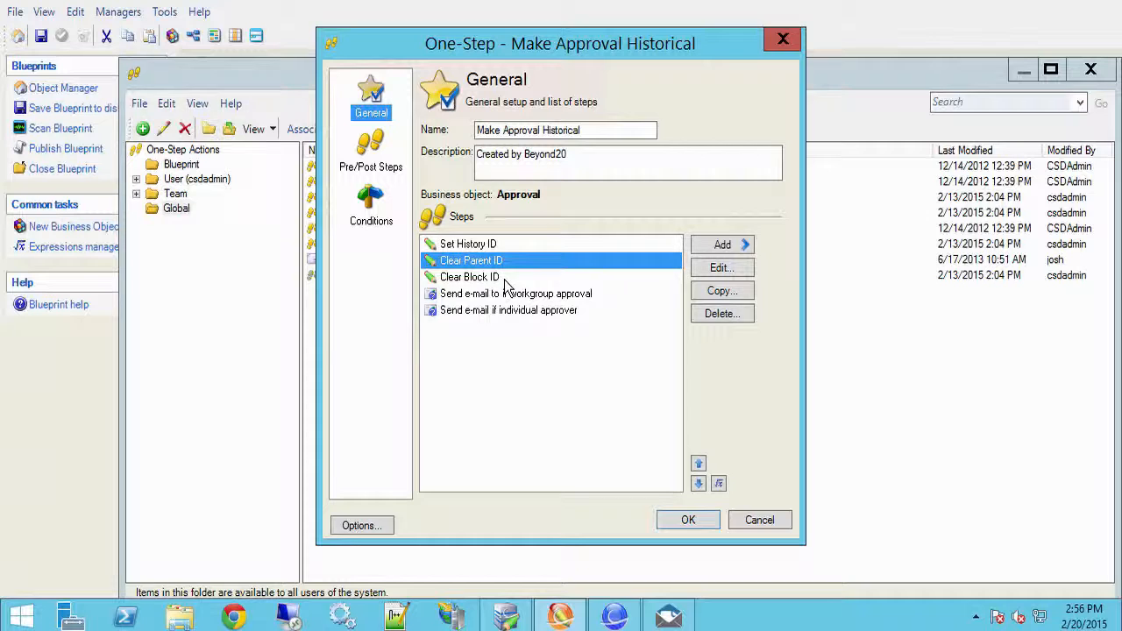
click(697, 518)
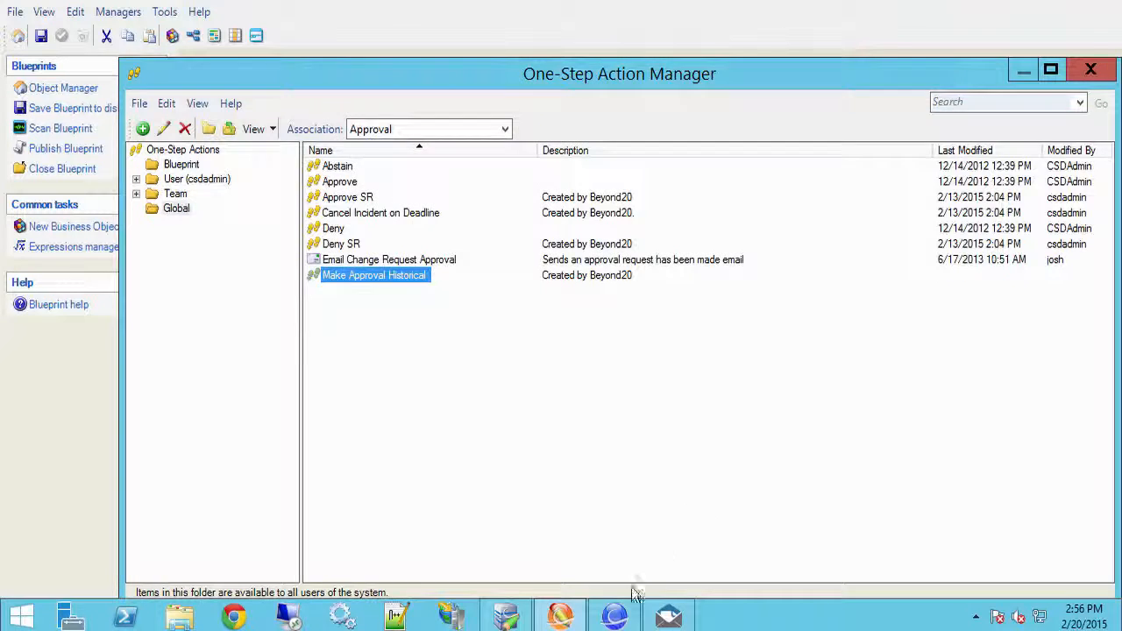
Switch to the service request in the Cherwell client and compare its current approvals with its approval history, ending on the history.
click(617, 619)
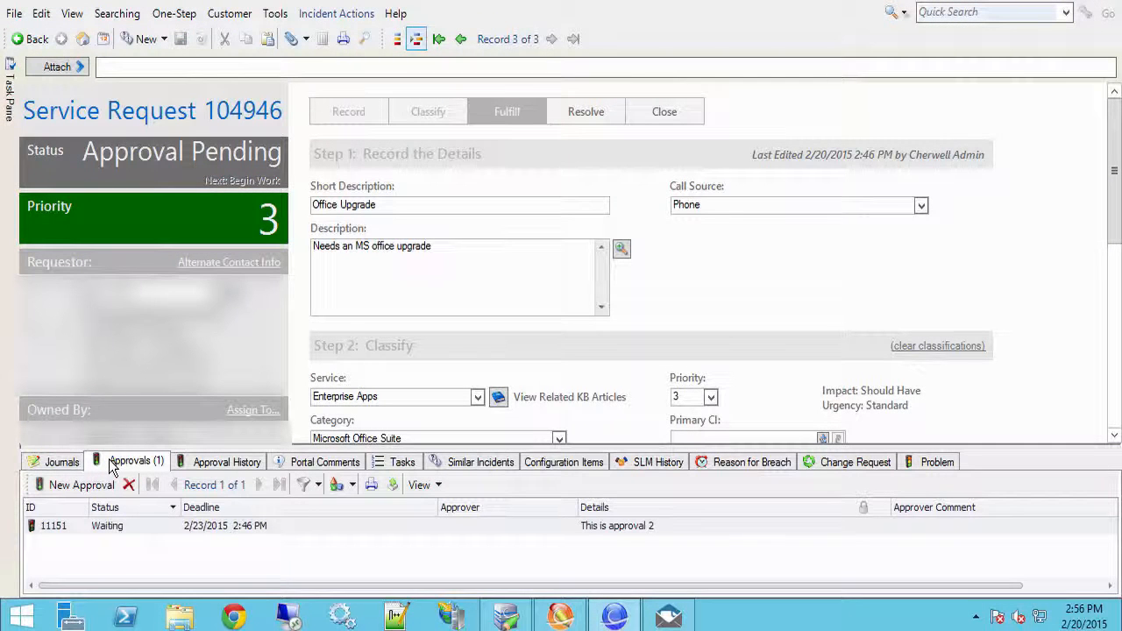
click(208, 462)
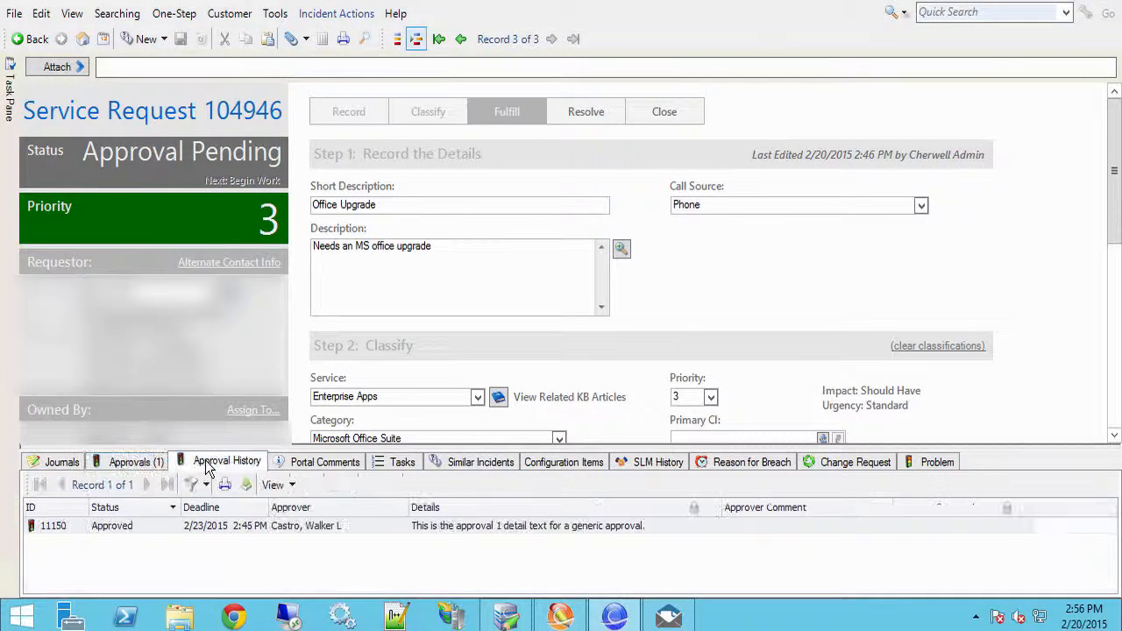
click(156, 464)
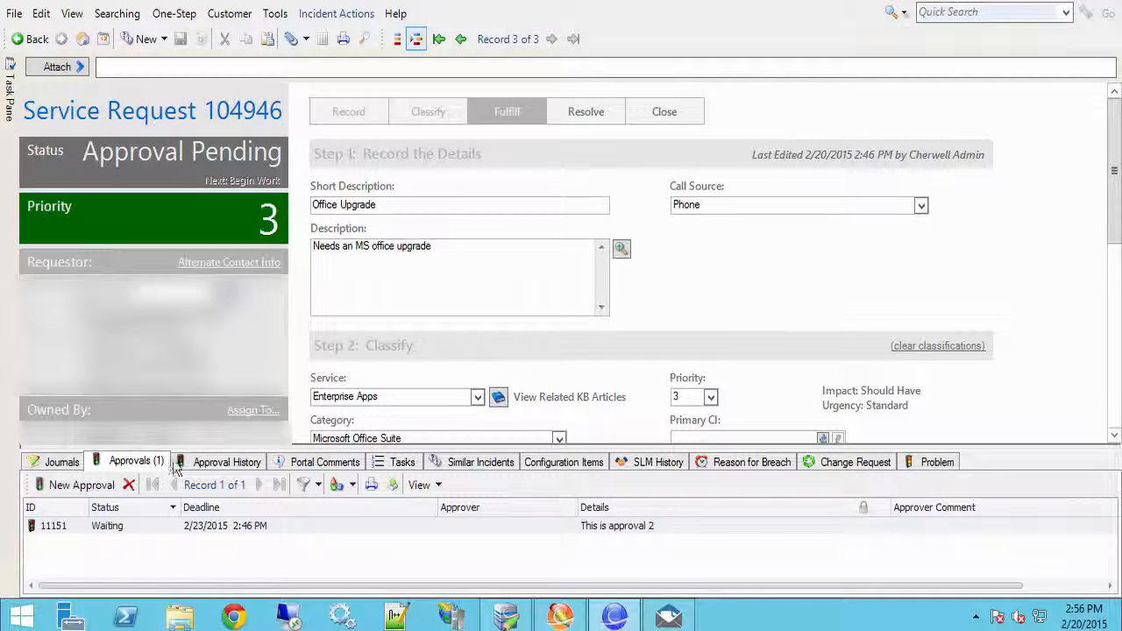
click(203, 465)
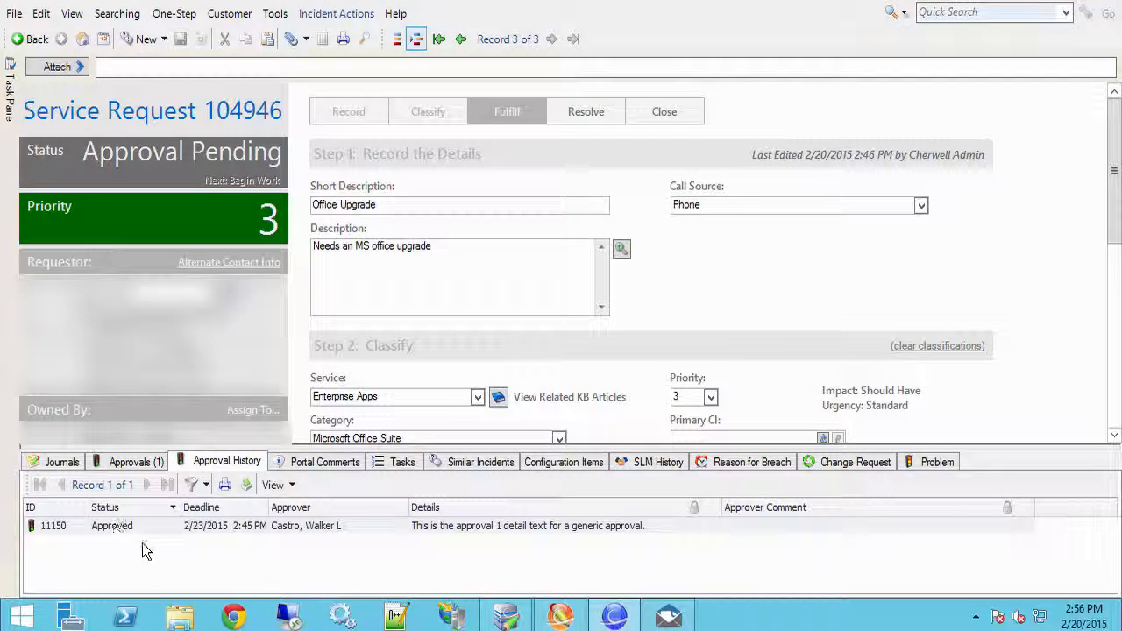